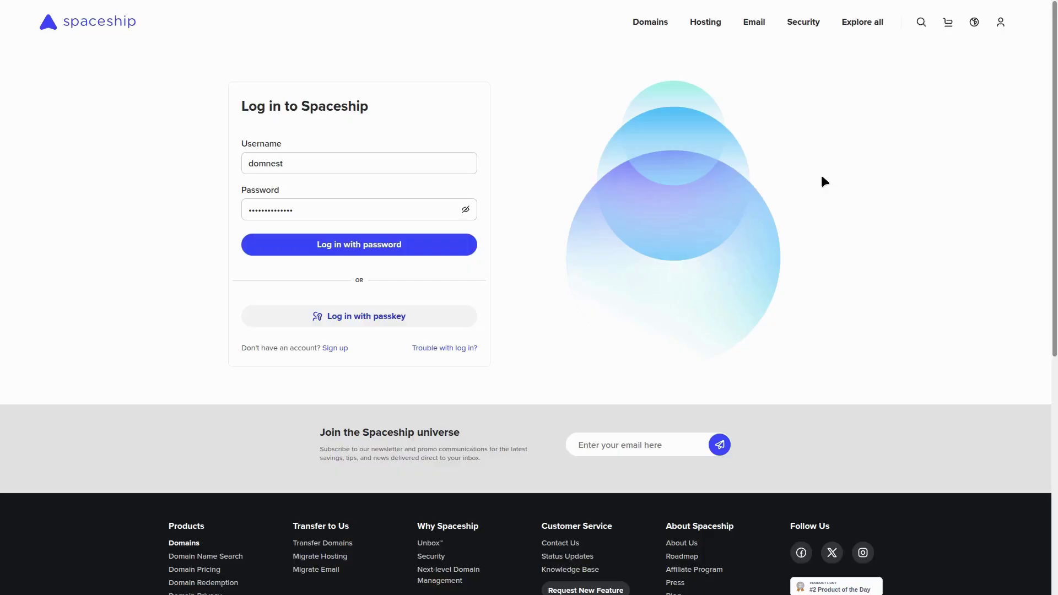
Log in to Spaceship with username and password to reach the Launchpad dashboard.
{"action": "left_click", "coordinate": [357, 251]}
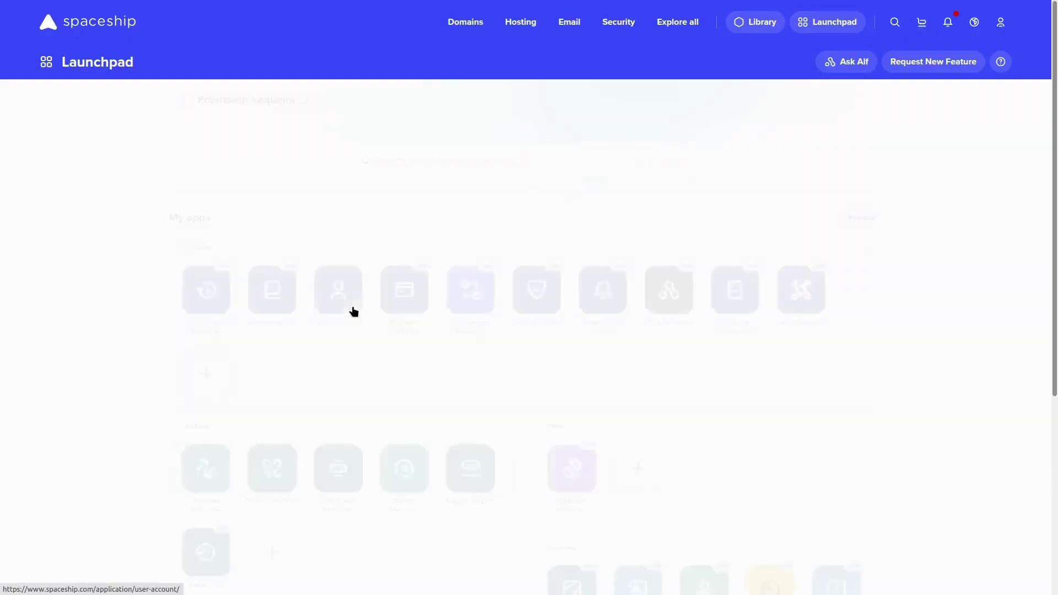
{"action": "scroll", "coordinate": [400, 432], "scroll_direction": "down", "scroll_amount": 1}
In Domain Manager, show toolsnest.net's nameservers, currently launch1/launch2.spaceship.net.
{"action": "left_click", "coordinate": [401, 425]}
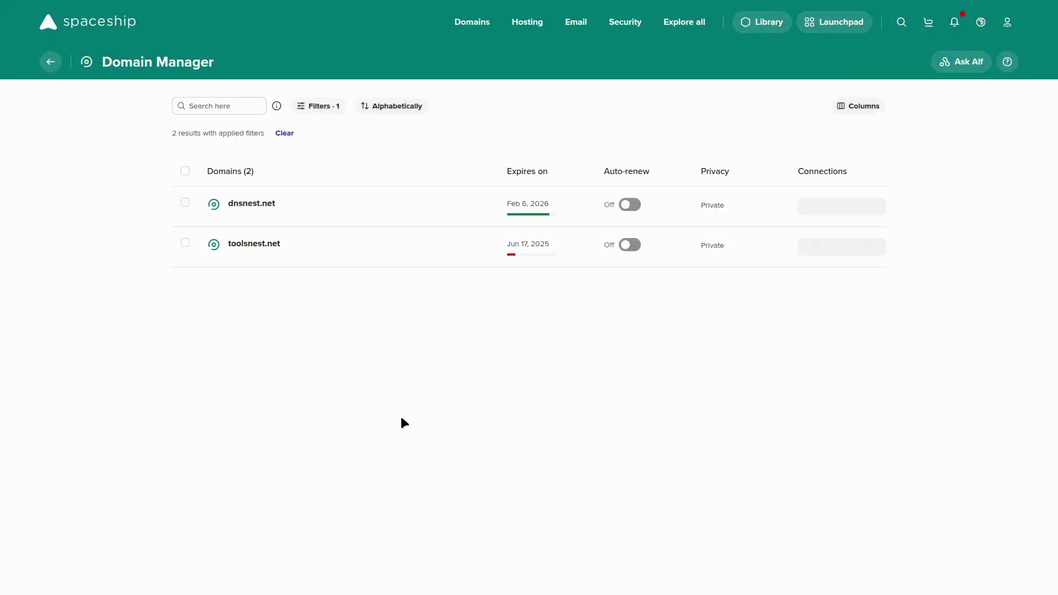
{"action": "left_click", "coordinate": [265, 253]}
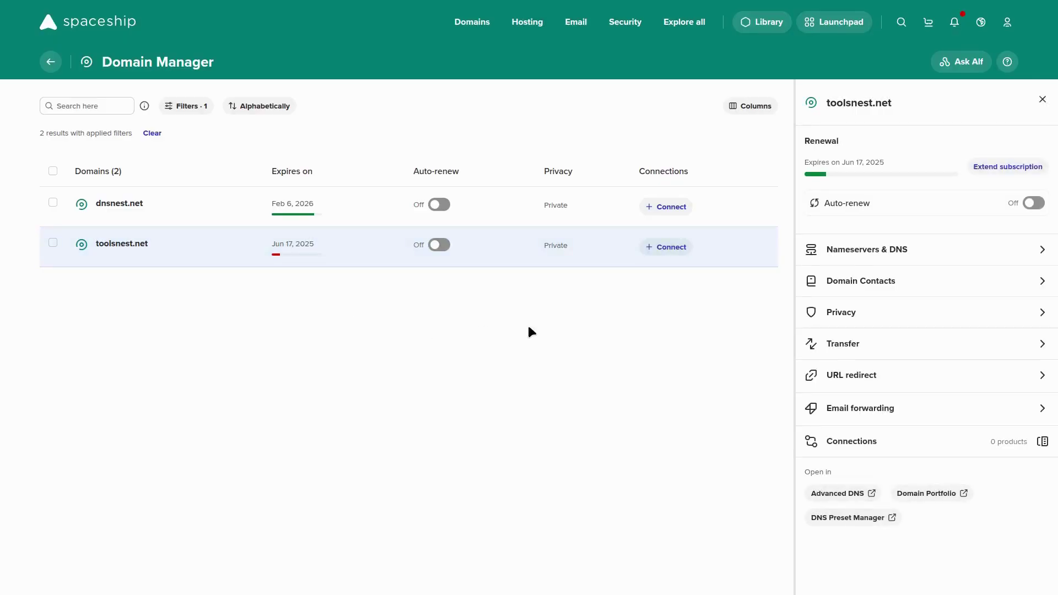
{"action": "left_click", "coordinate": [860, 251]}
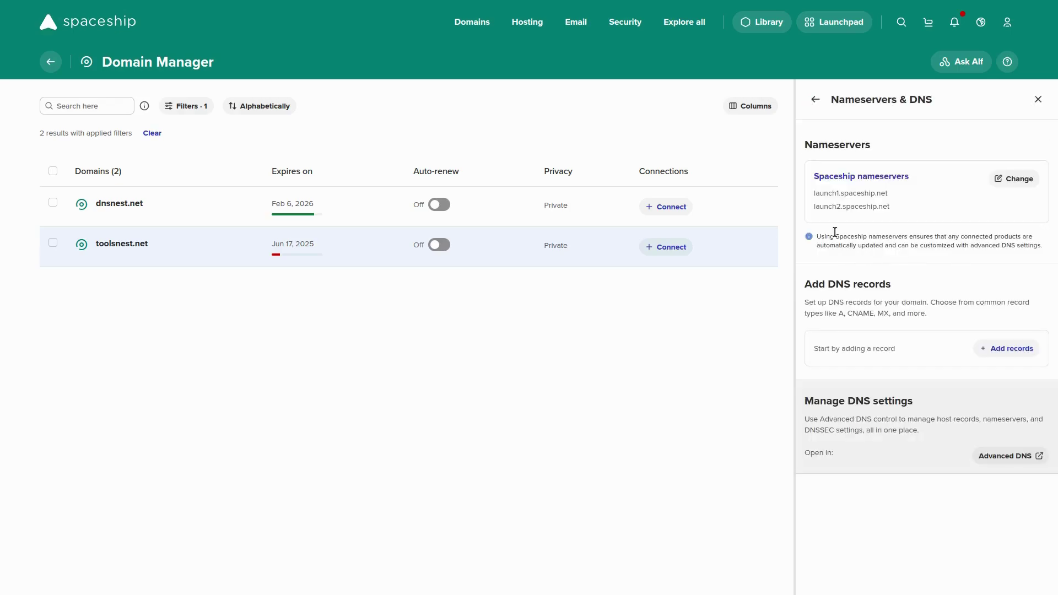
{"action": "left_click_drag", "start_coordinate": [813, 192], "coordinate": [897, 213]}
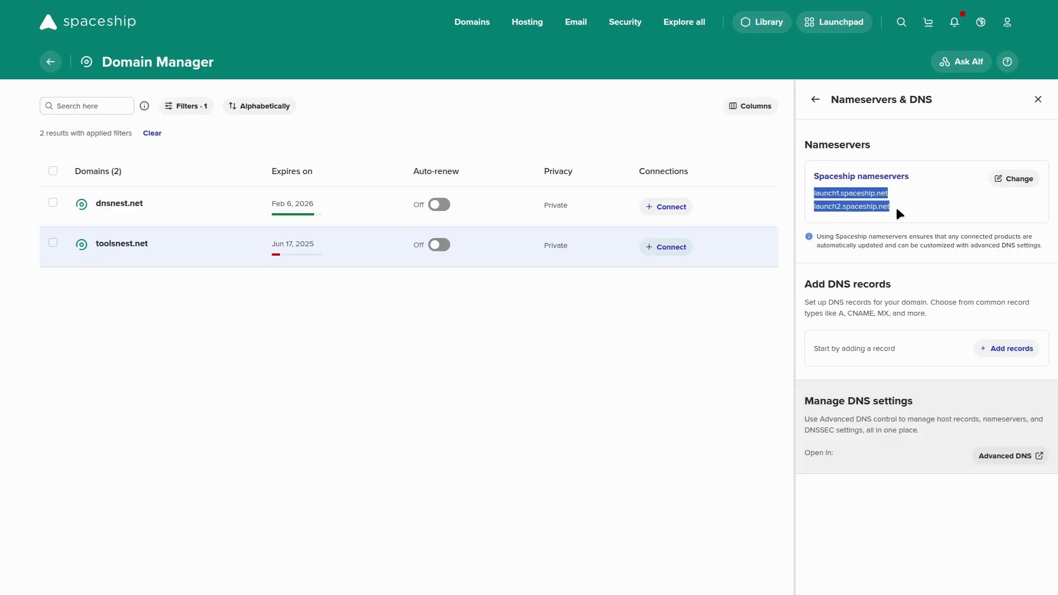
Choose Custom nameservers, enter ns1.dns-parking.com and ns2.dns-parking.com, and save.
{"action": "left_click", "coordinate": [1015, 180]}
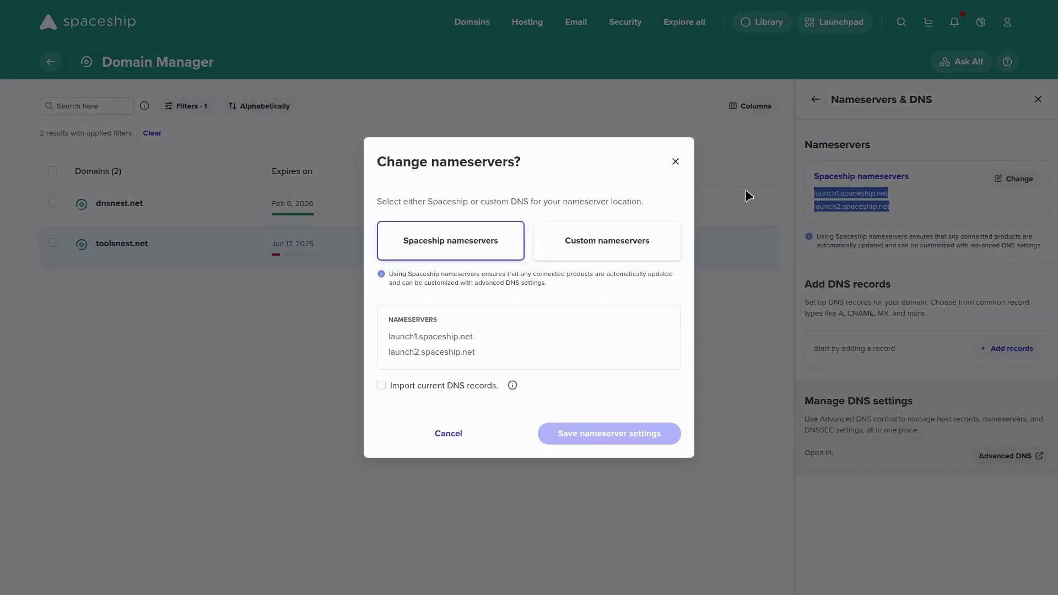
{"action": "left_click", "coordinate": [593, 247]}
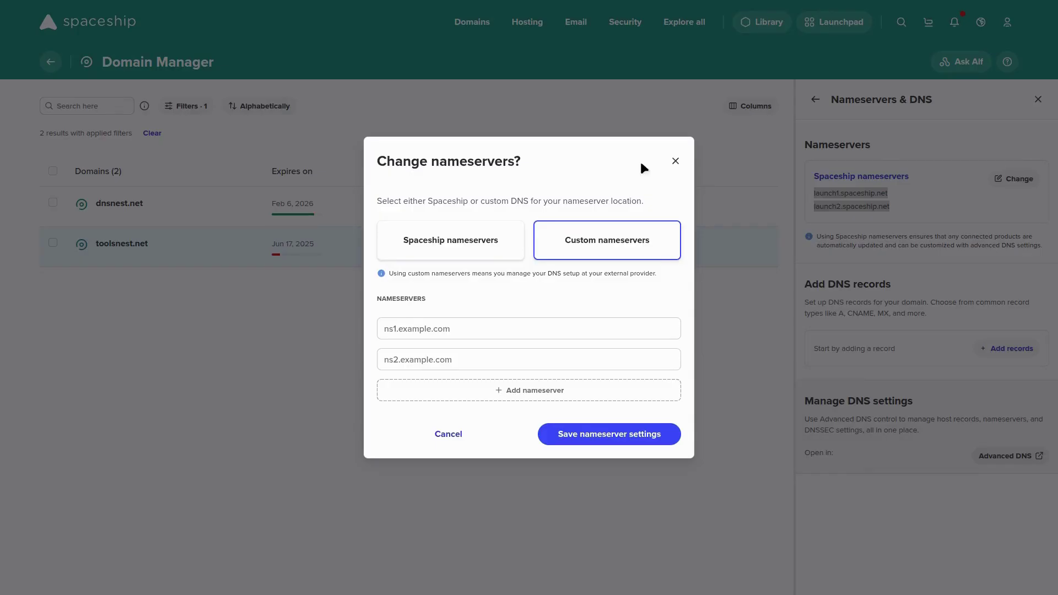
{"action": "left_click", "coordinate": [410, 328]}
{"action": "type", "text": "ns1.dns-parking.com"}
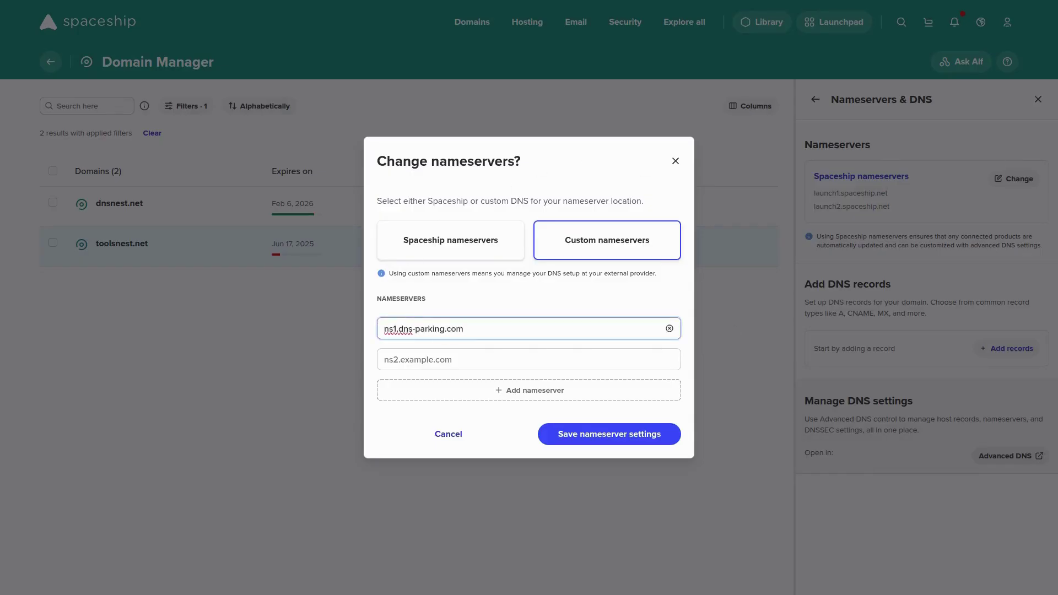
{"action": "key", "text": "Tab"}
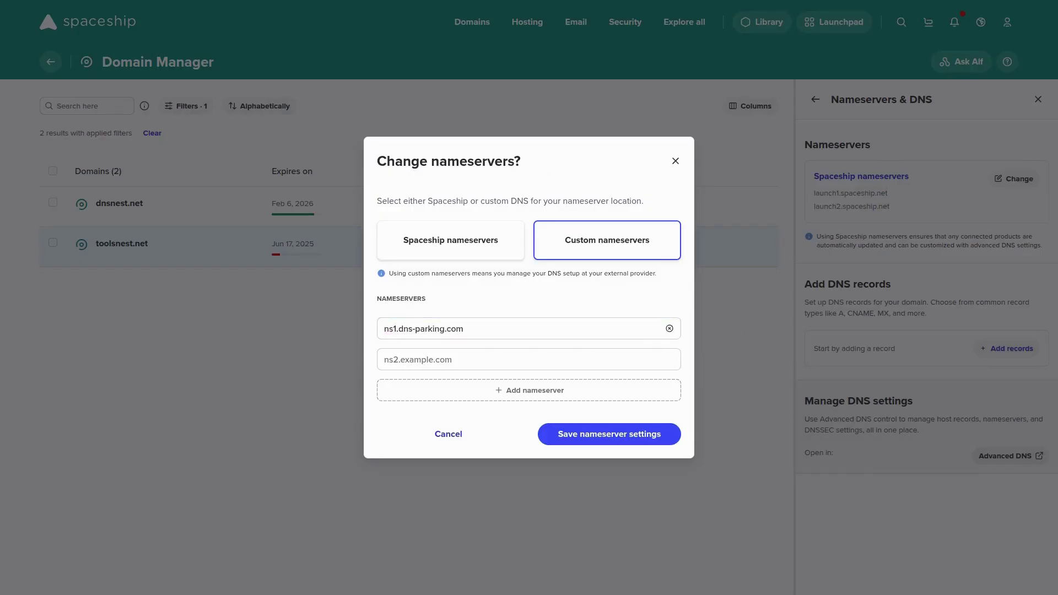
{"action": "left_click", "coordinate": [419, 361]}
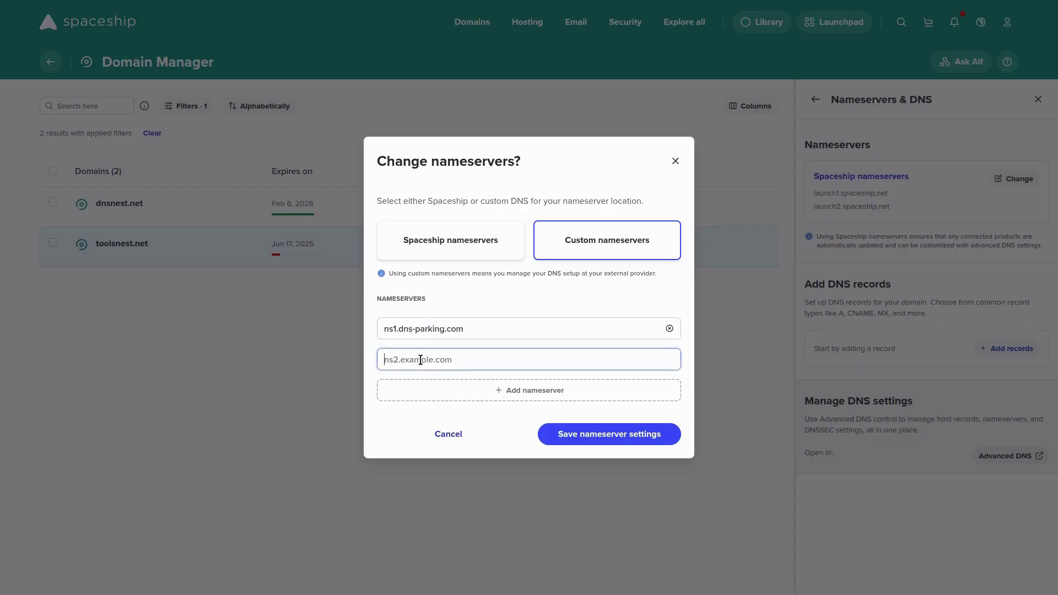
{"action": "type", "text": "ns2.dns-parking.com"}
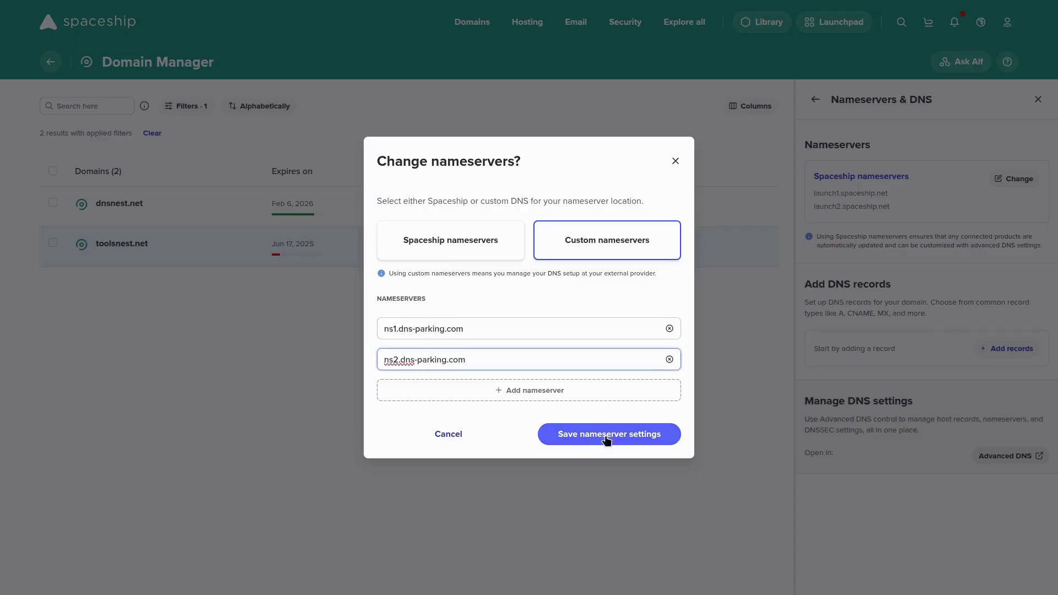
{"action": "left_click", "coordinate": [599, 441]}
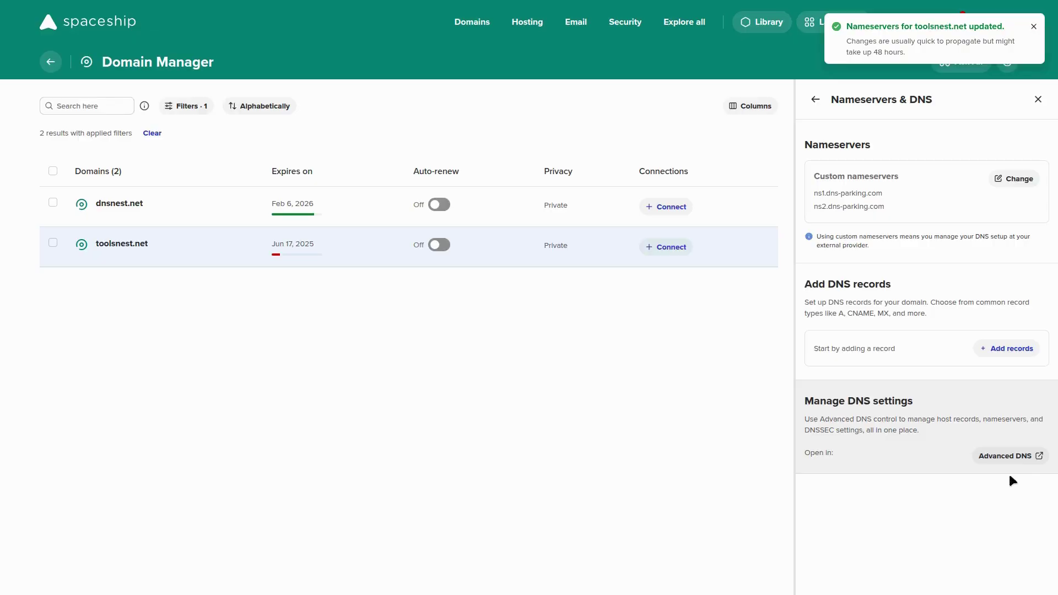
Open toolsnest.net's Advanced DNS page and acknowledge the 'Proceed with care' warning.
{"action": "left_click", "coordinate": [1009, 456]}
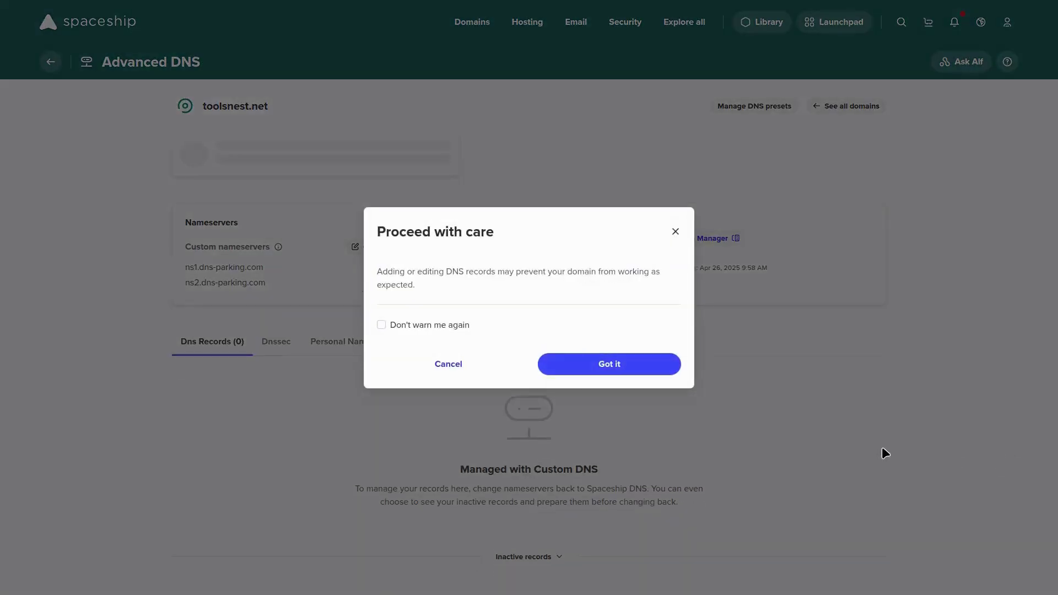
{"action": "left_click", "coordinate": [612, 363]}
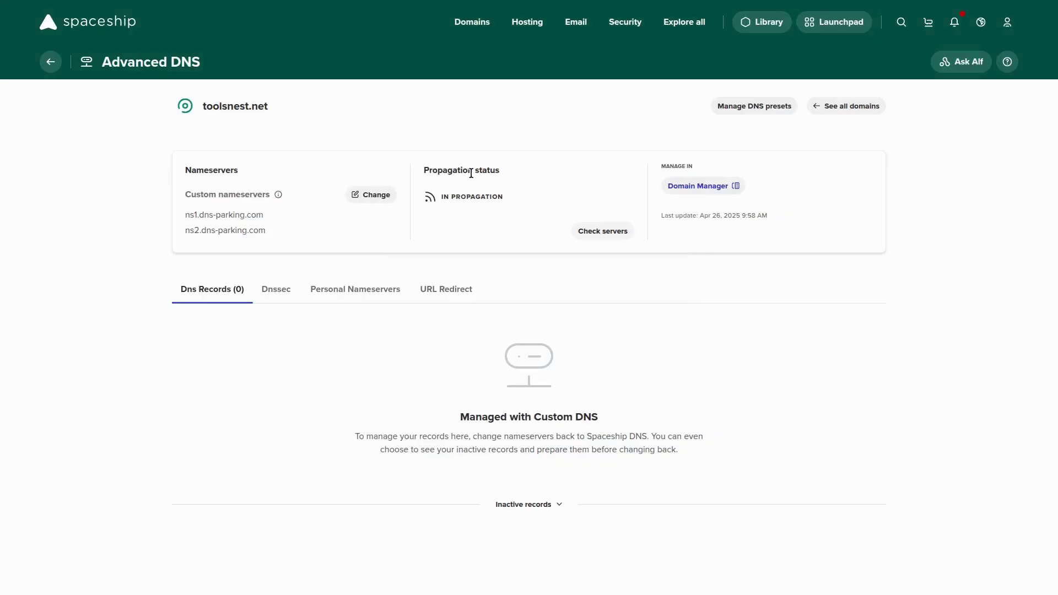
{"action": "left_click", "coordinate": [599, 235]}
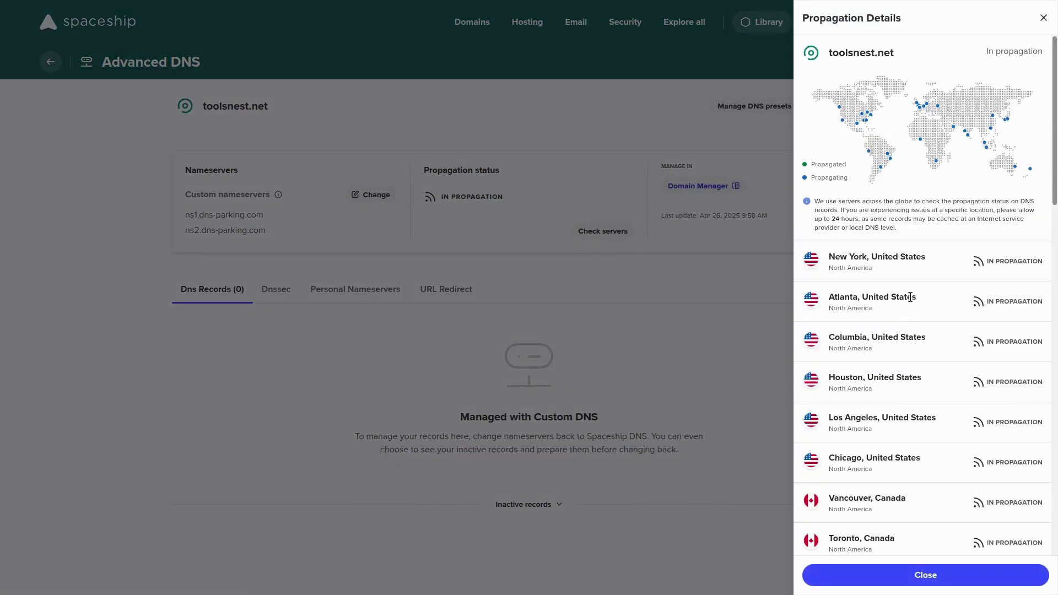
{"action": "scroll", "coordinate": [911, 297], "scroll_direction": "down", "scroll_amount": 3}
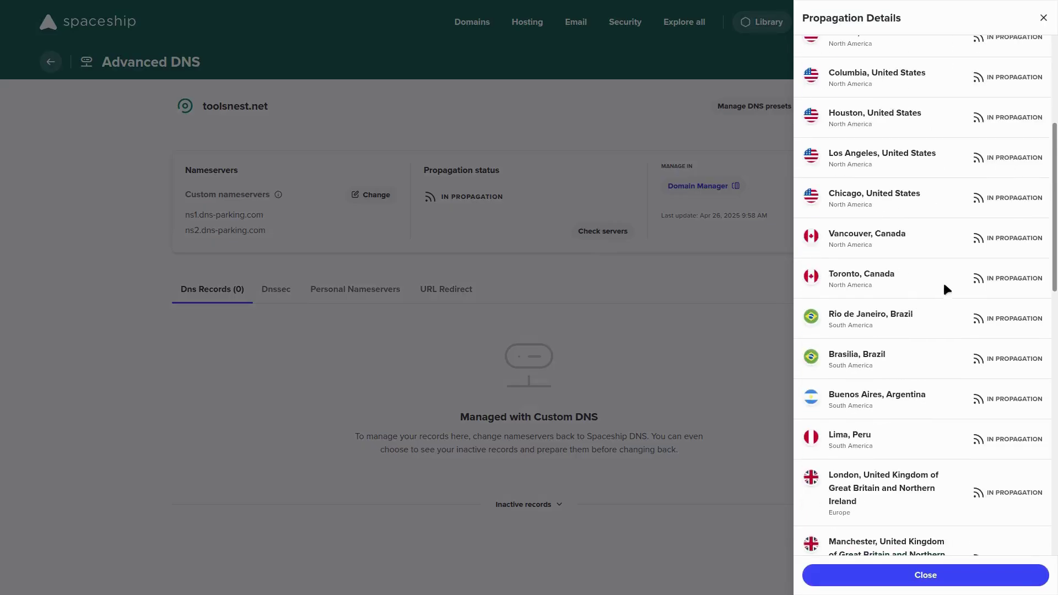
{"action": "scroll", "coordinate": [943, 280], "scroll_direction": "down", "scroll_amount": 2}
{"action": "scroll", "coordinate": [922, 313], "scroll_direction": "up", "scroll_amount": 3}
{"action": "scroll", "coordinate": [916, 334], "scroll_direction": "up", "scroll_amount": 2}
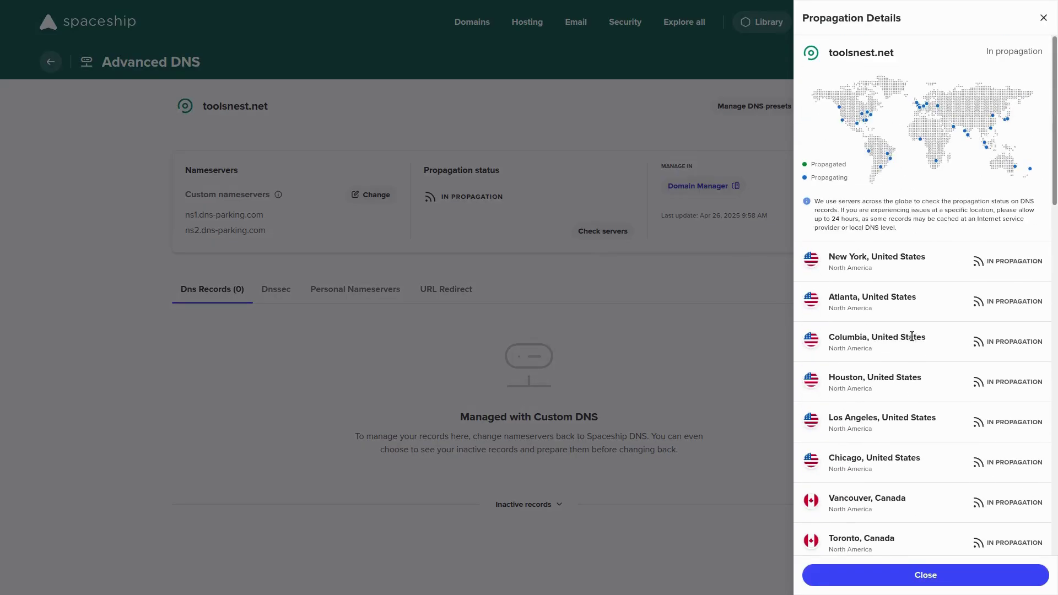
{"action": "left_click", "coordinate": [925, 573]}
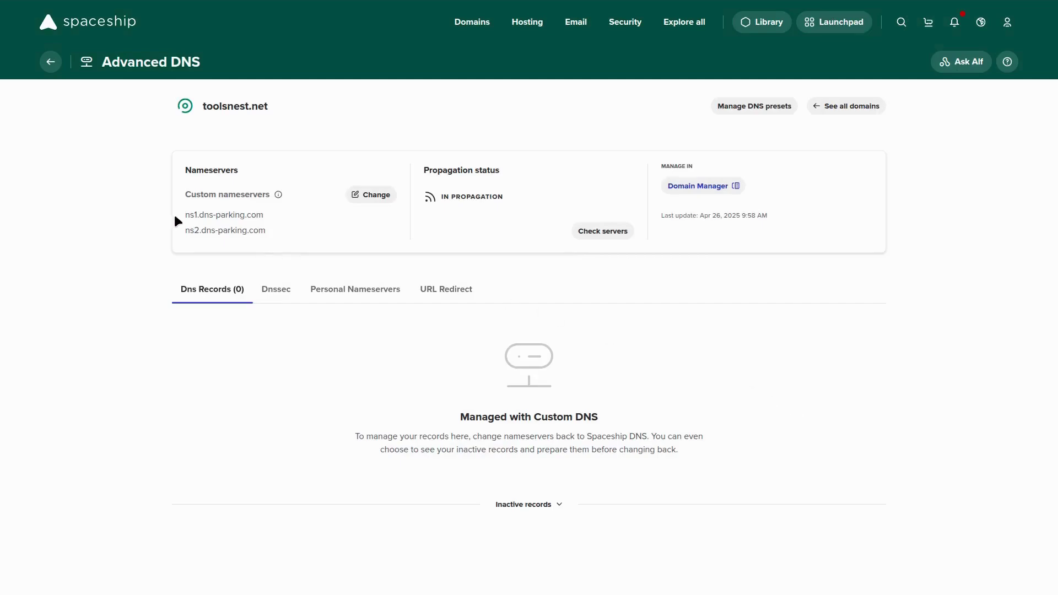
{"action": "left_click_drag", "start_coordinate": [177, 217], "coordinate": [280, 233]}
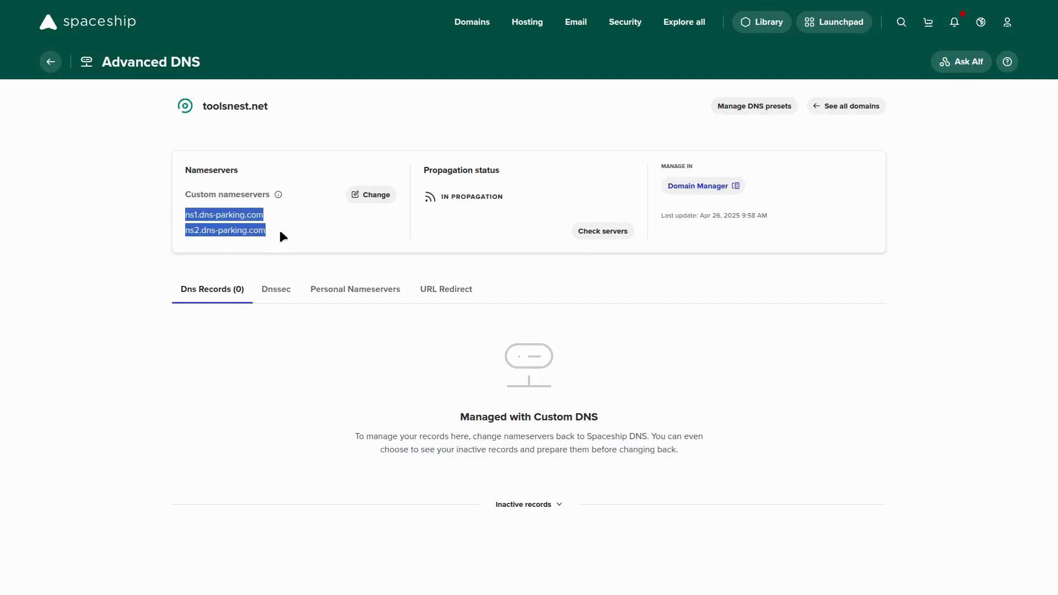